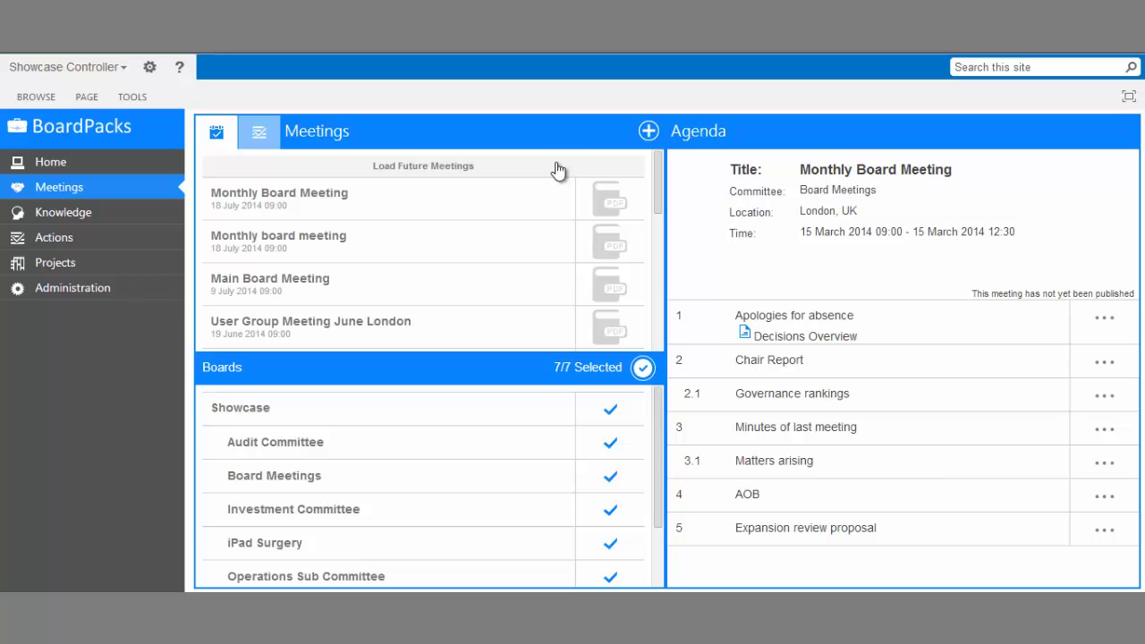
- Start a new meeting titled 'Monthly Board Meeting', described '7th monthly board meeting of 2014', for Board Meetings
{"action": "left_click", "coordinate": [647, 131]}
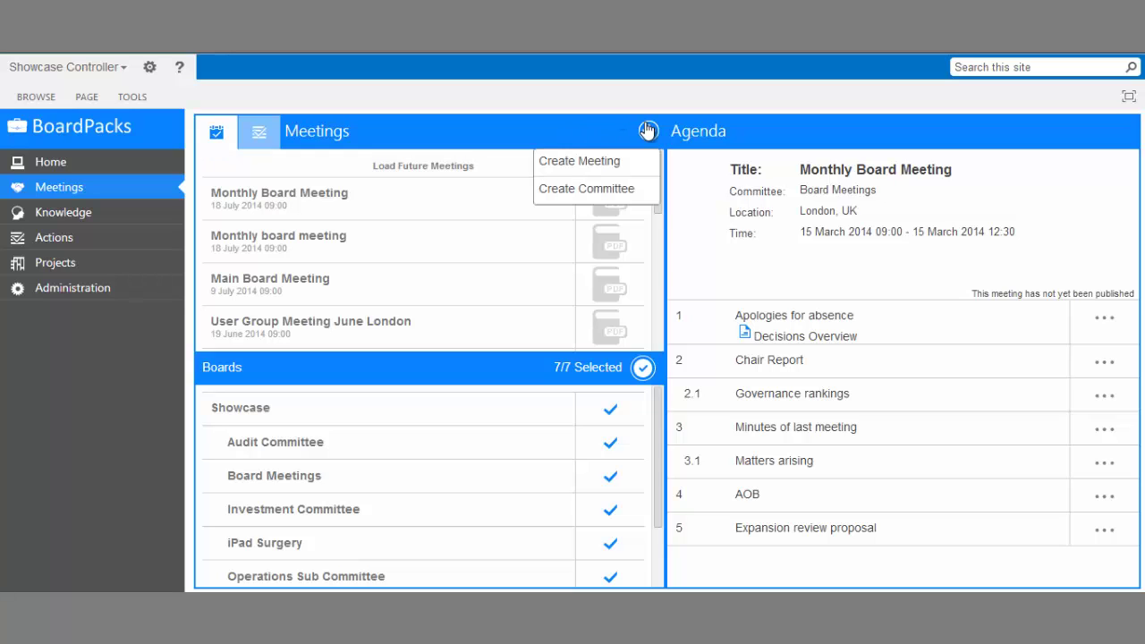
{"action": "left_click", "coordinate": [620, 163]}
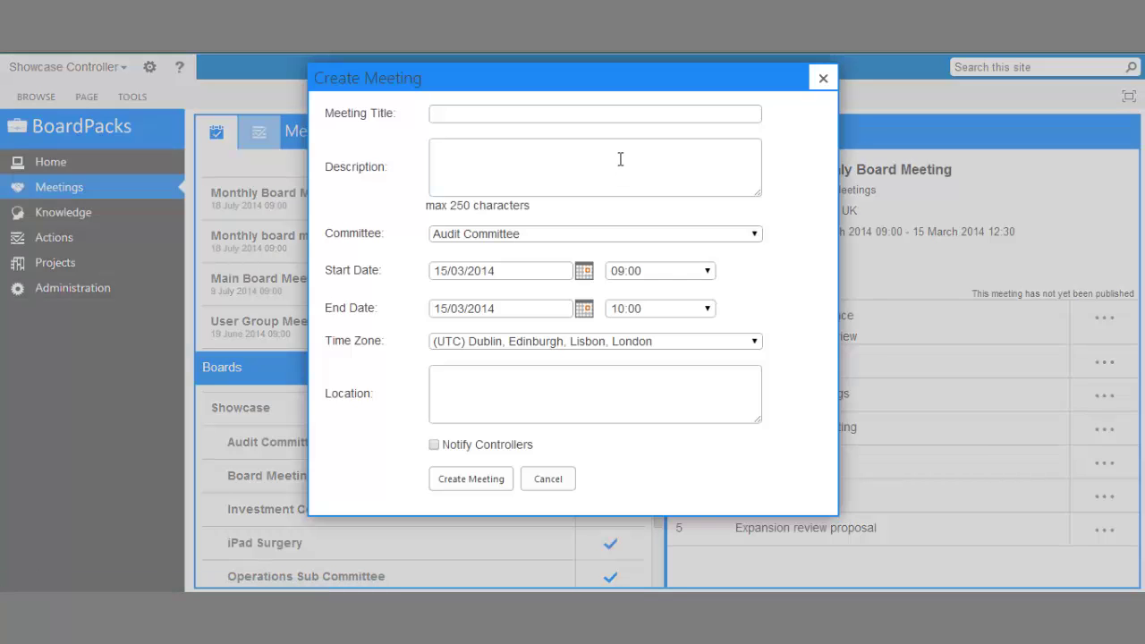
{"action": "left_click", "coordinate": [629, 114]}
{"action": "type", "text": "Monthly Board Meeting"}
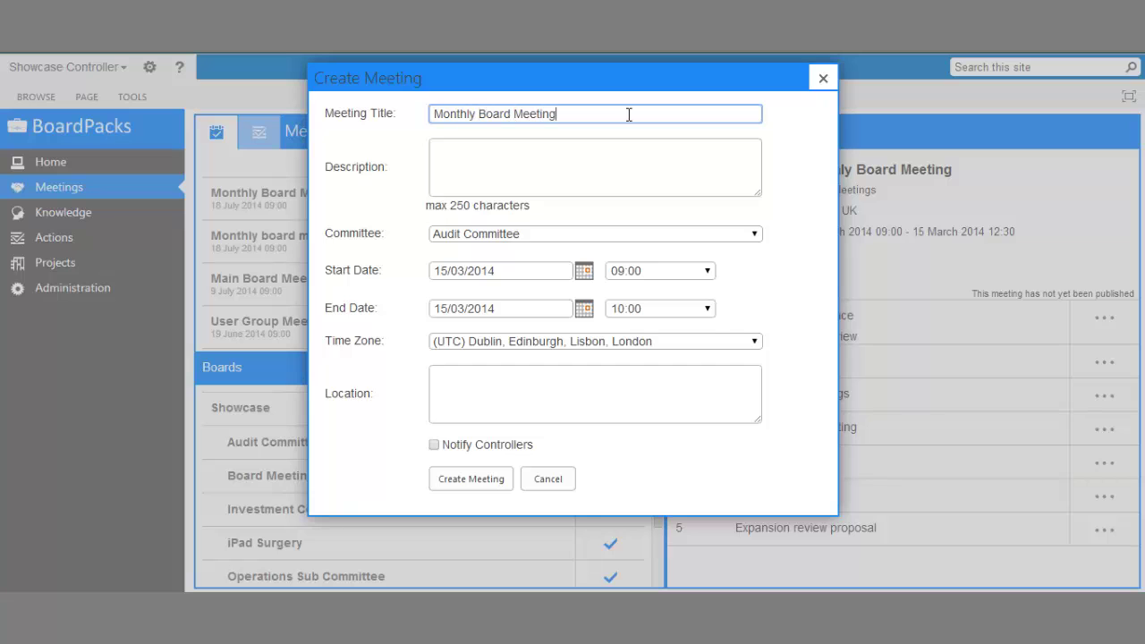
{"action": "key", "text": "Tab"}
{"action": "type", "text": "7th mon"}
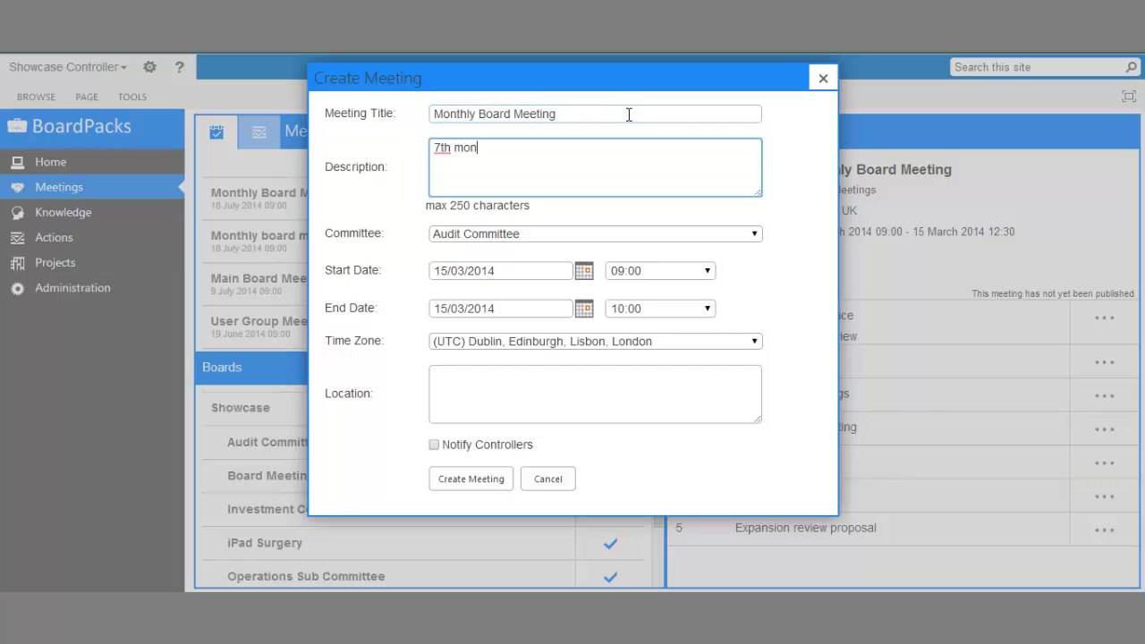
{"action": "type", "text": "thly board meeting of 2014"}
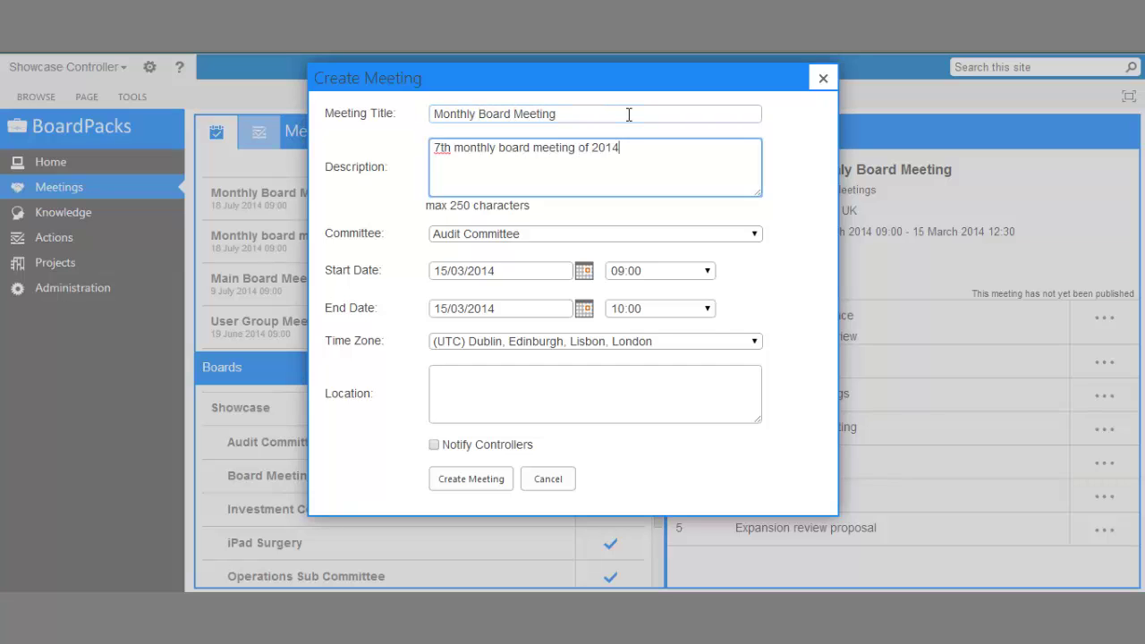
{"action": "left_click", "coordinate": [626, 233]}
{"action": "left_click", "coordinate": [591, 260]}
- Schedule it for 18 July 2014 ending at 12:30 in London, UK, and create it
{"action": "left_click", "coordinate": [585, 272]}
{"action": "left_click", "coordinate": [496, 299]}
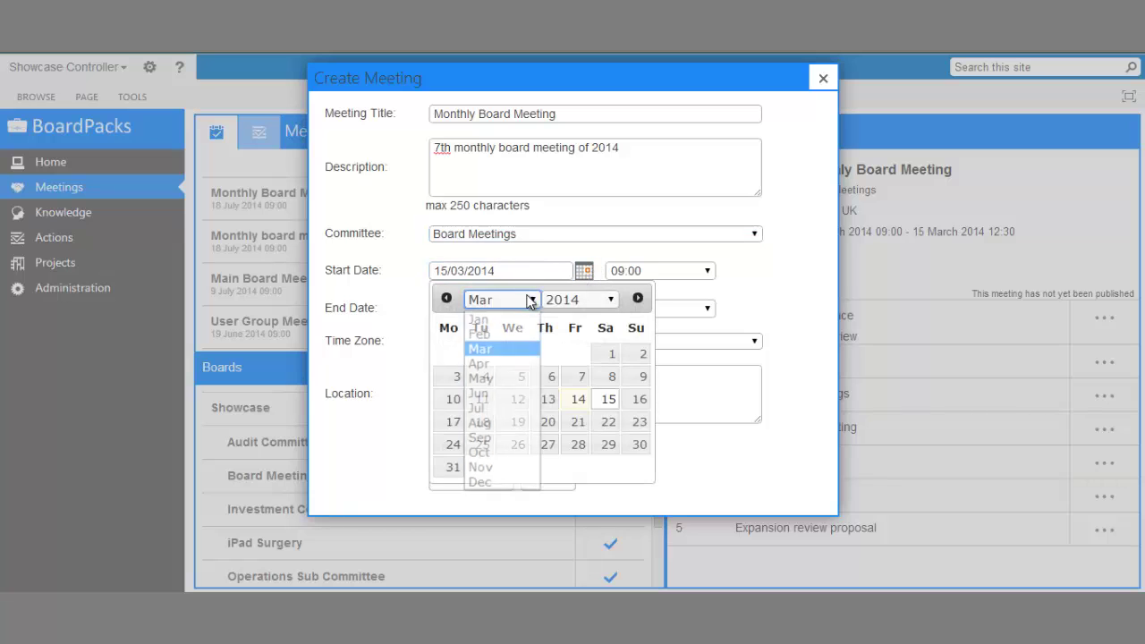
{"action": "left_click", "coordinate": [475, 400]}
{"action": "left_click", "coordinate": [578, 399]}
{"action": "left_click", "coordinate": [680, 307]}
{"action": "left_click_drag", "start_coordinate": [708, 393], "coordinate": [707, 453]}
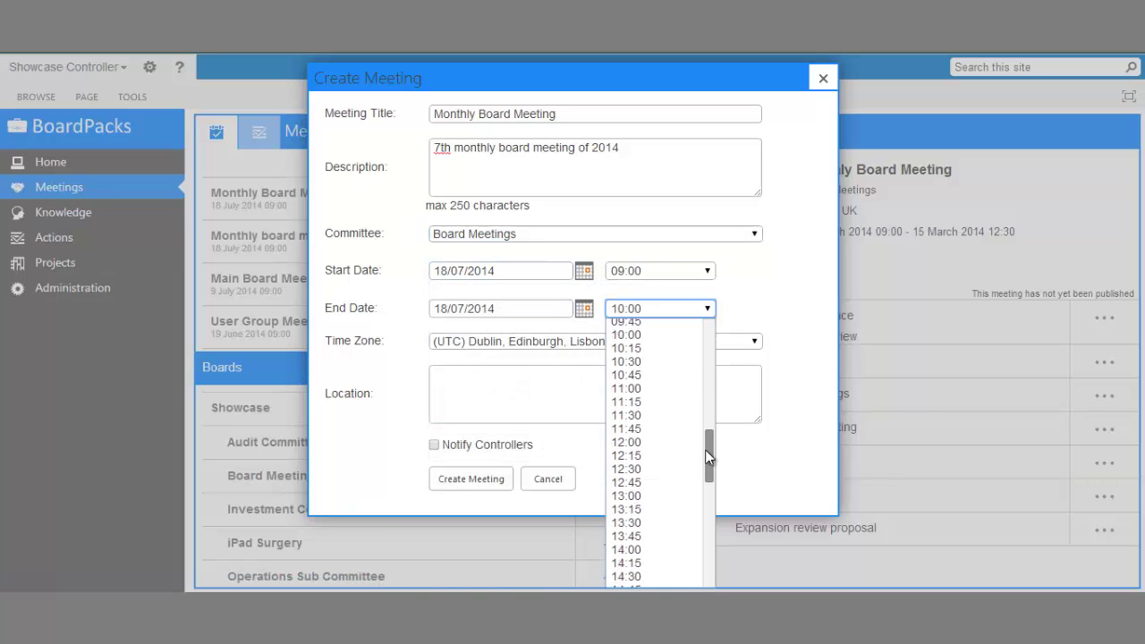
{"action": "left_click", "coordinate": [654, 431]}
{"action": "left_click", "coordinate": [604, 404]}
{"action": "type", "text": "London, UK"}
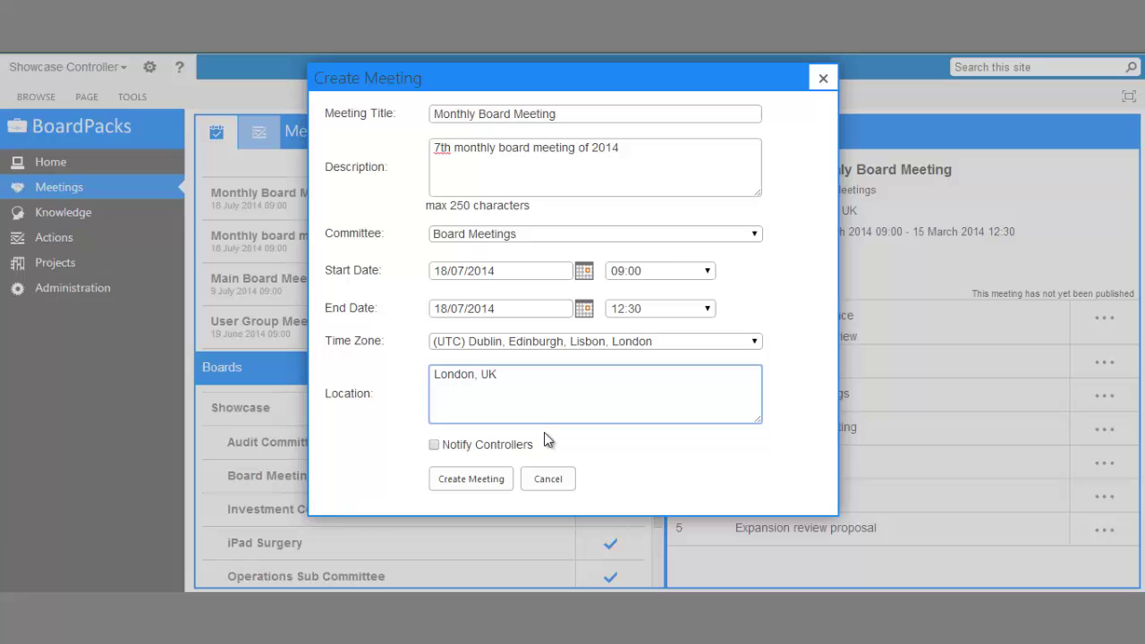
{"action": "left_click", "coordinate": [502, 476]}
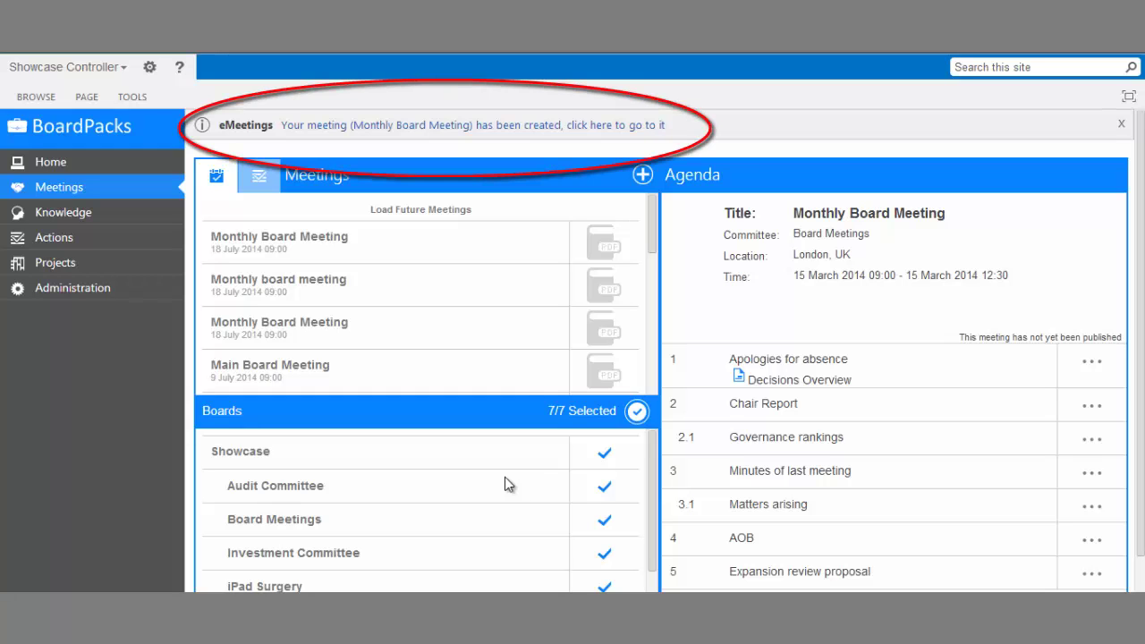
- Open the newly created Monthly Board Meeting from the confirmation banner link
{"action": "left_click", "coordinate": [551, 126]}
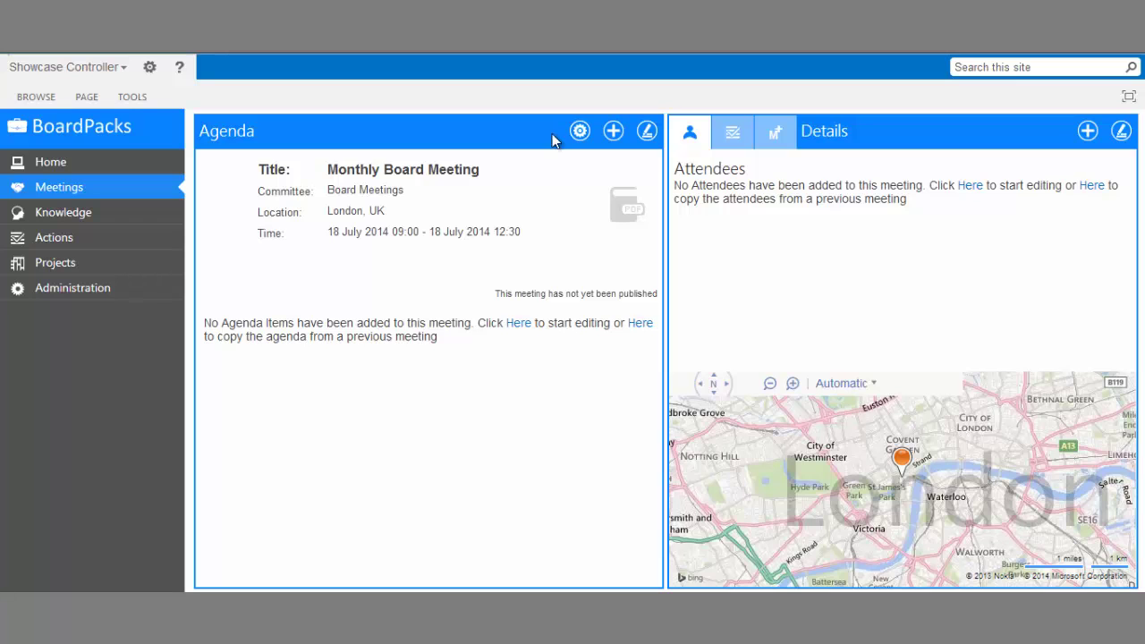
- Copy the agenda from the 28 March 2014 09:00 Main Board Meeting into this meeting
{"action": "left_click", "coordinate": [640, 324]}
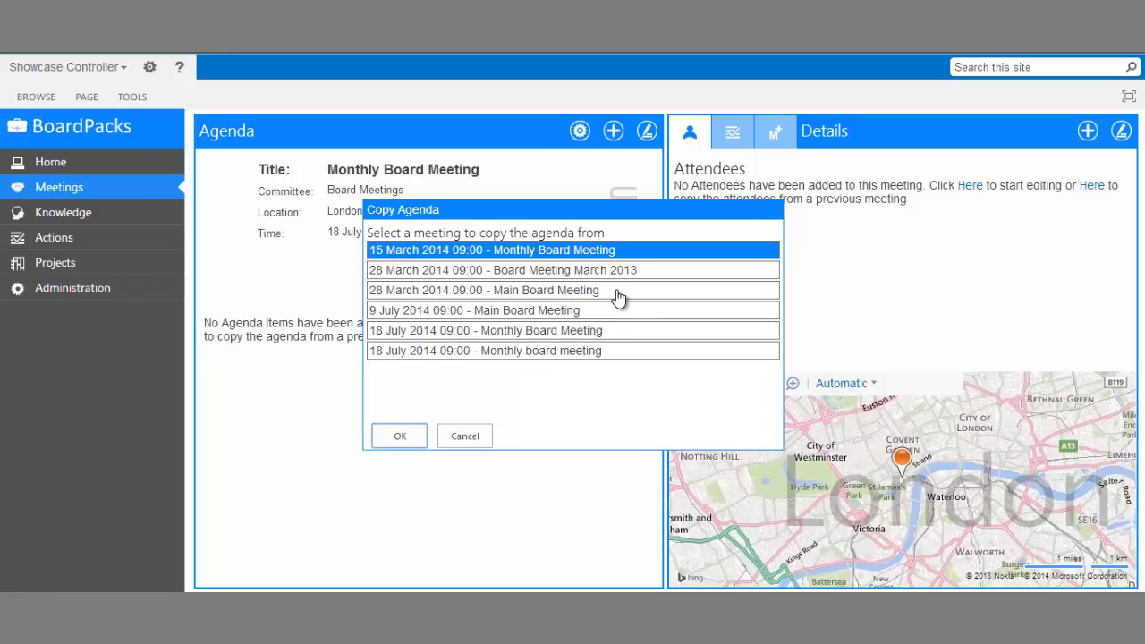
{"action": "left_click", "coordinate": [615, 293]}
{"action": "left_click", "coordinate": [400, 436]}
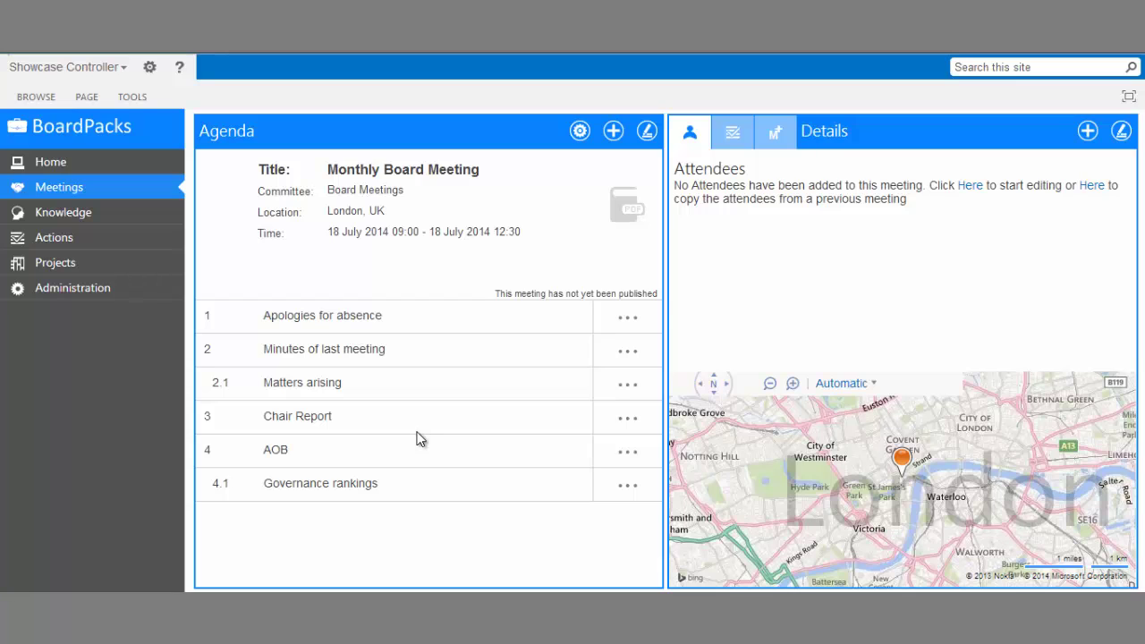
- Add agenda item '5.' with subject 'Expansion review proposal' and description 'See attached document.'
{"action": "left_click", "coordinate": [611, 132]}
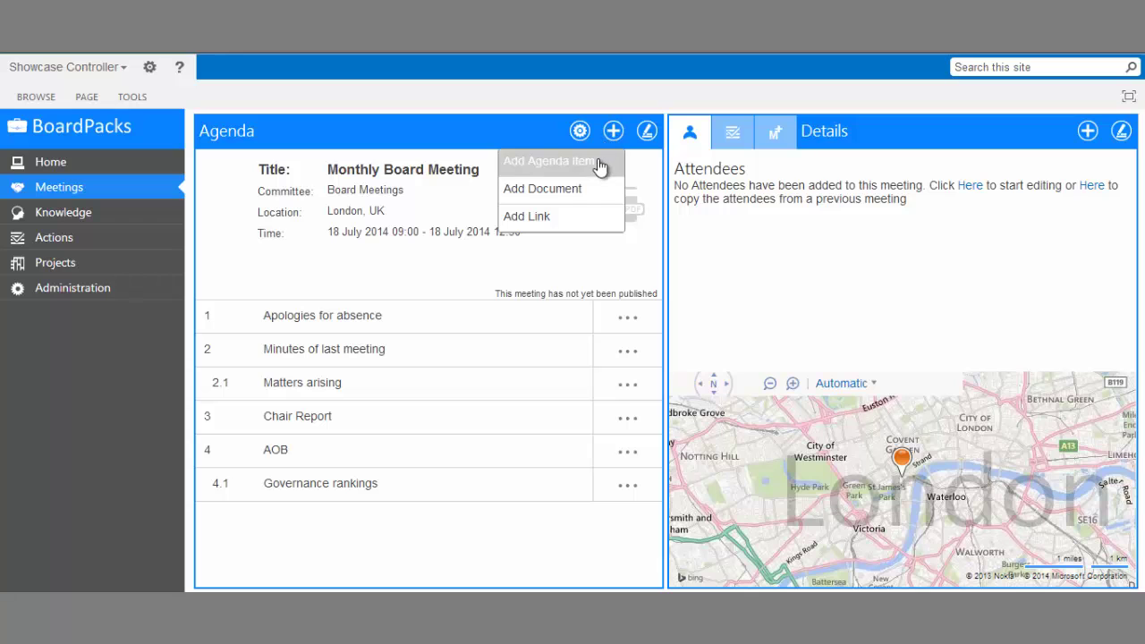
{"action": "left_click", "coordinate": [598, 159]}
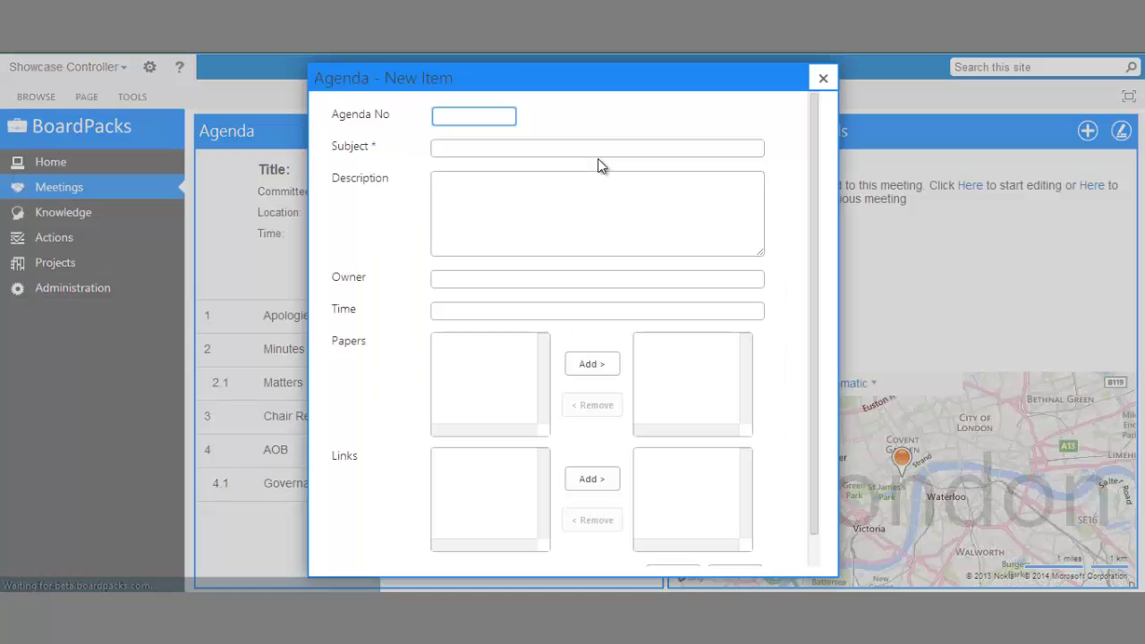
{"action": "type", "text": "5."}
{"action": "key", "text": "Tab"}
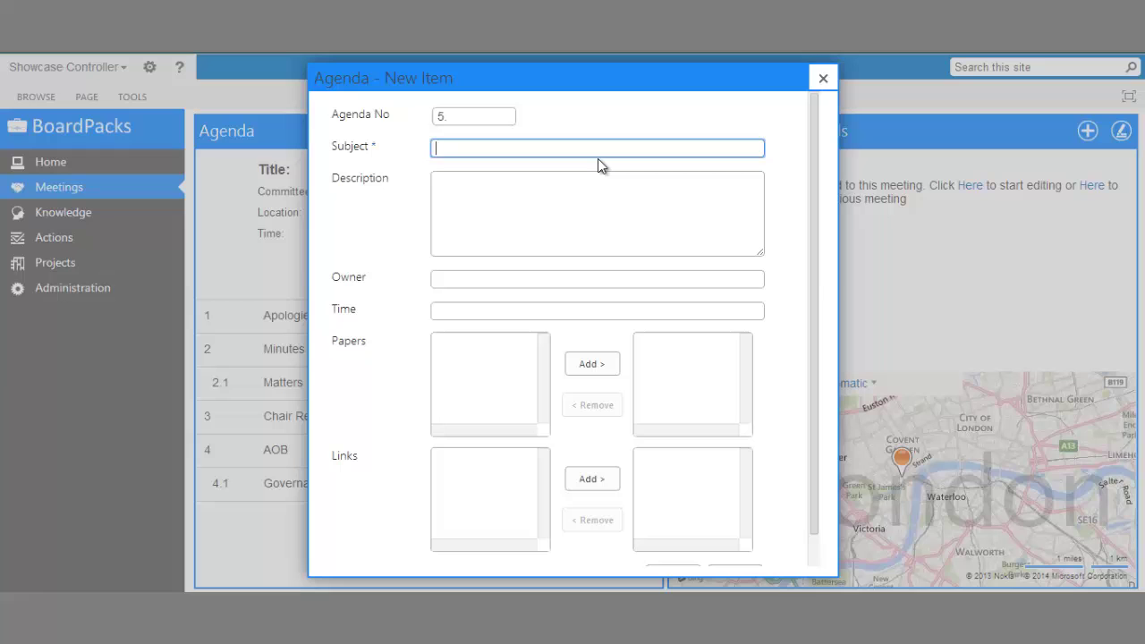
{"action": "type", "text": "Expansion review proposal"}
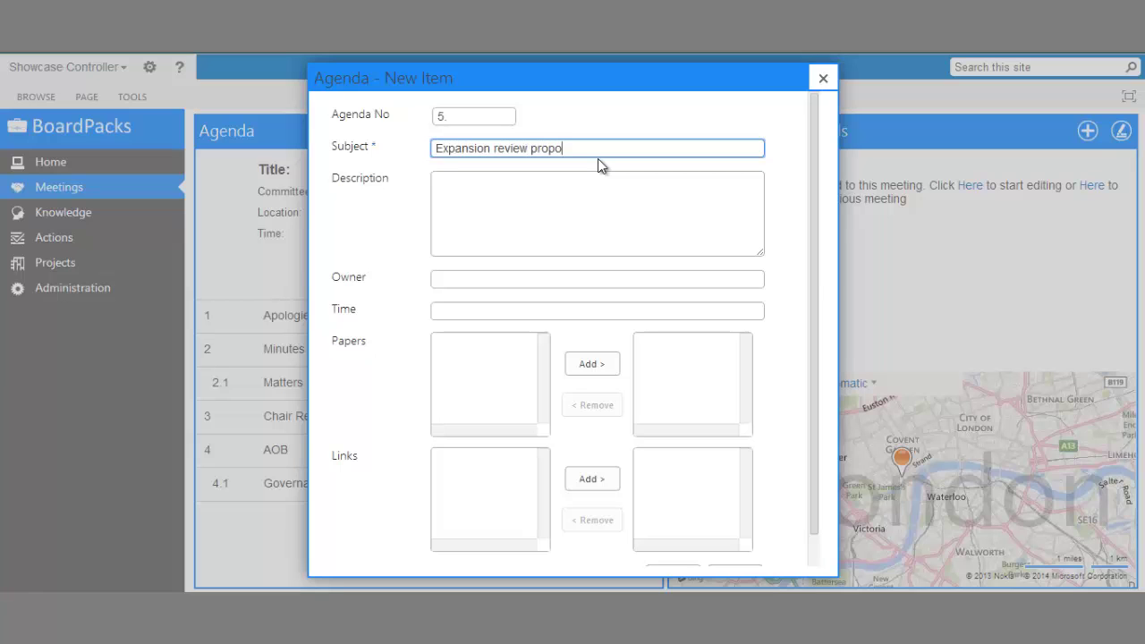
{"action": "key", "text": "Tab"}
{"action": "type", "text": "See attached document."}
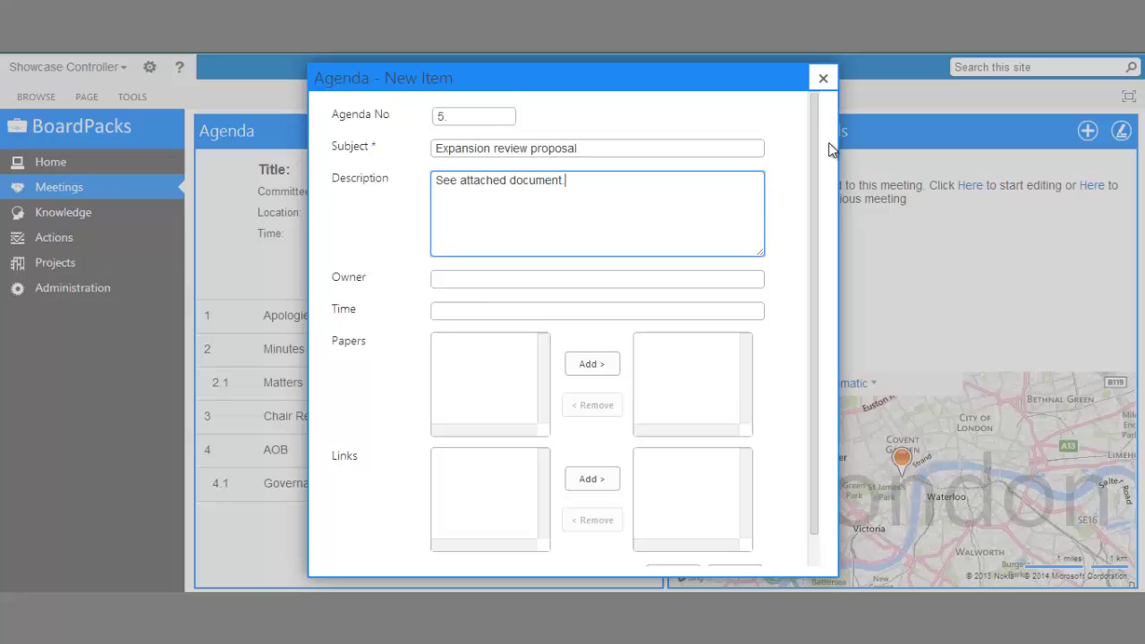
{"action": "scroll", "coordinate": [830, 149], "scroll_direction": "down", "scroll_amount": 1}
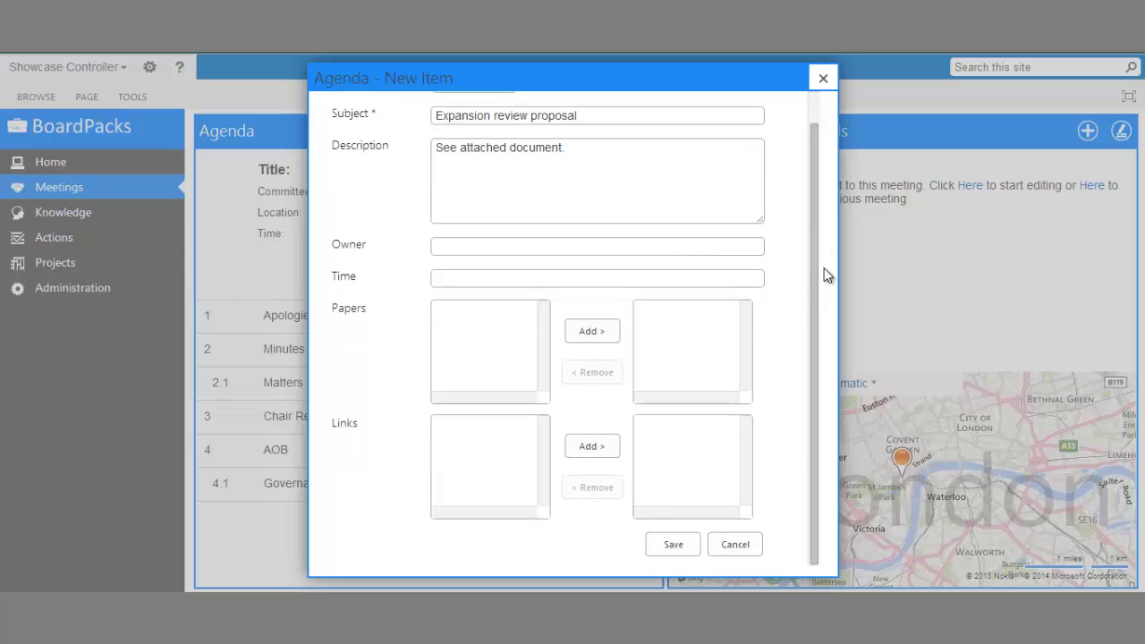
{"action": "left_click", "coordinate": [679, 544]}
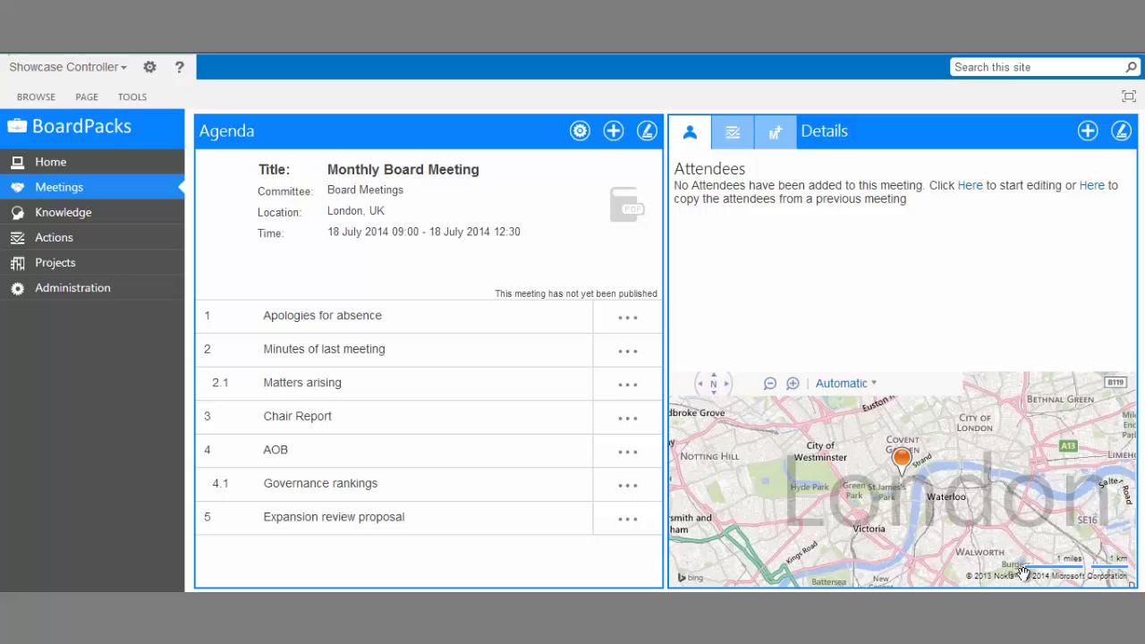
- Drag Decisions Overview from the Desktop onto the meeting's Agenda panel to upload it
{"action": "key", "text": "alt+Tab"}
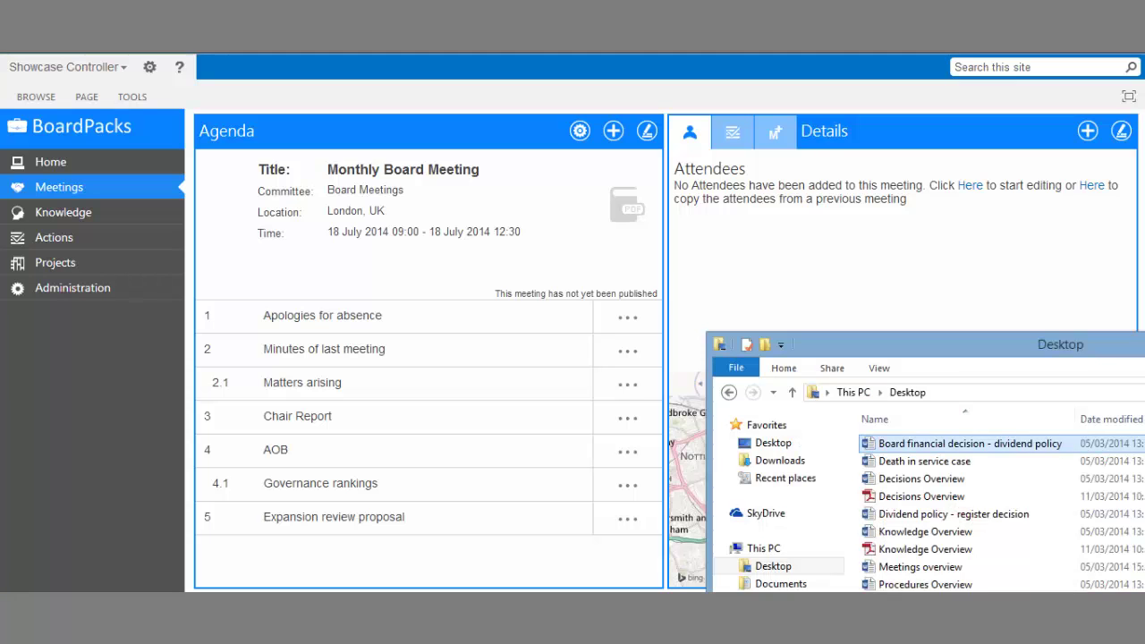
{"action": "left_click_drag", "start_coordinate": [921, 478], "coordinate": [352, 237]}
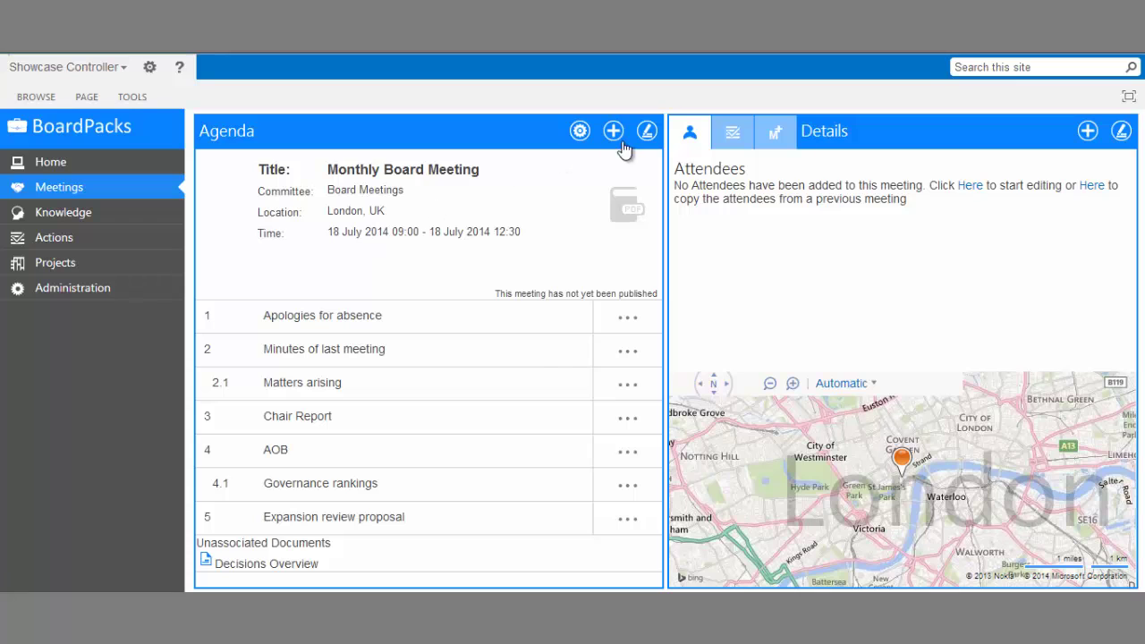
- Attach Decisions Overview to Apologies for absence and move Minutes of last meeting below Governance rankings
{"action": "left_click", "coordinate": [645, 131]}
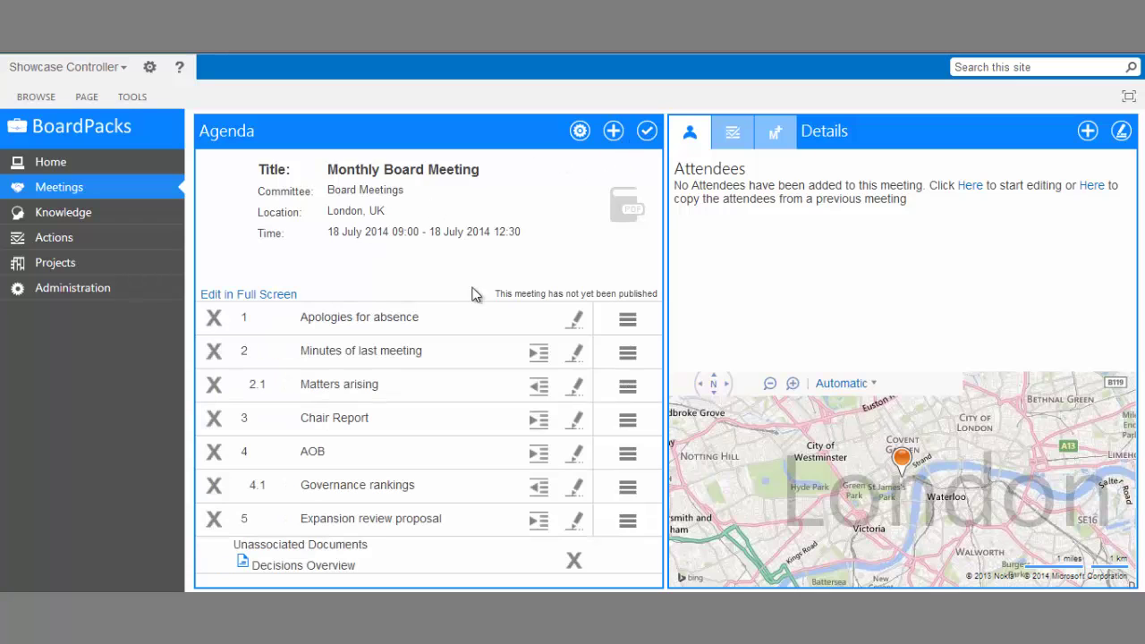
{"action": "left_click_drag", "start_coordinate": [333, 569], "coordinate": [384, 327]}
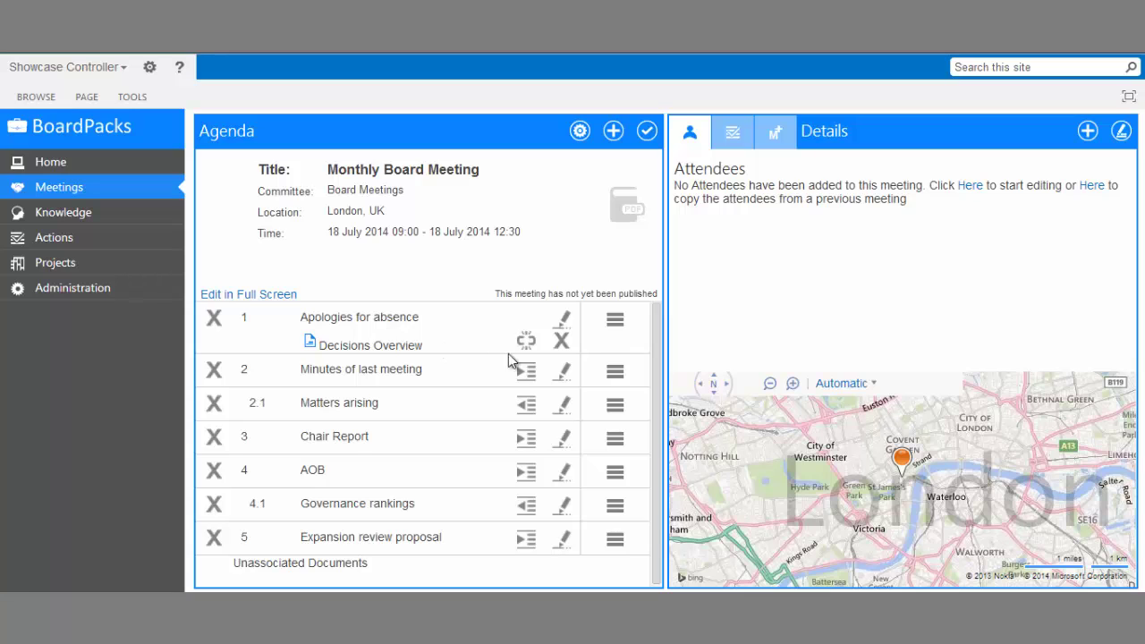
{"action": "left_click_drag", "start_coordinate": [615, 374], "coordinate": [630, 514]}
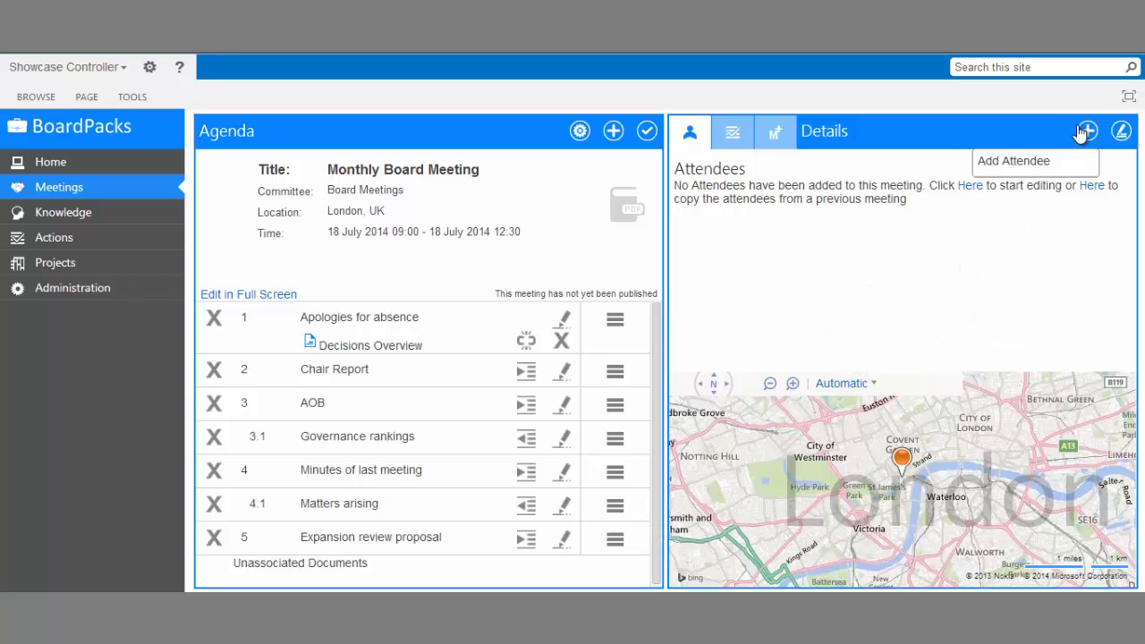
- Add an attendee by name with company eShare and response Accepted
{"action": "left_click", "coordinate": [1058, 164]}
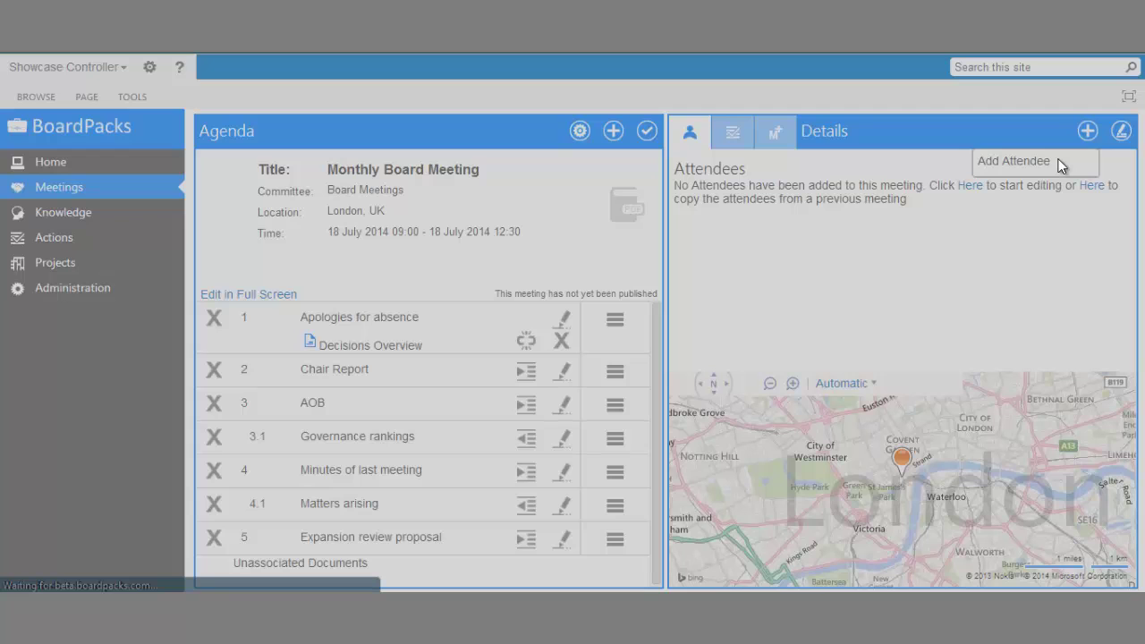
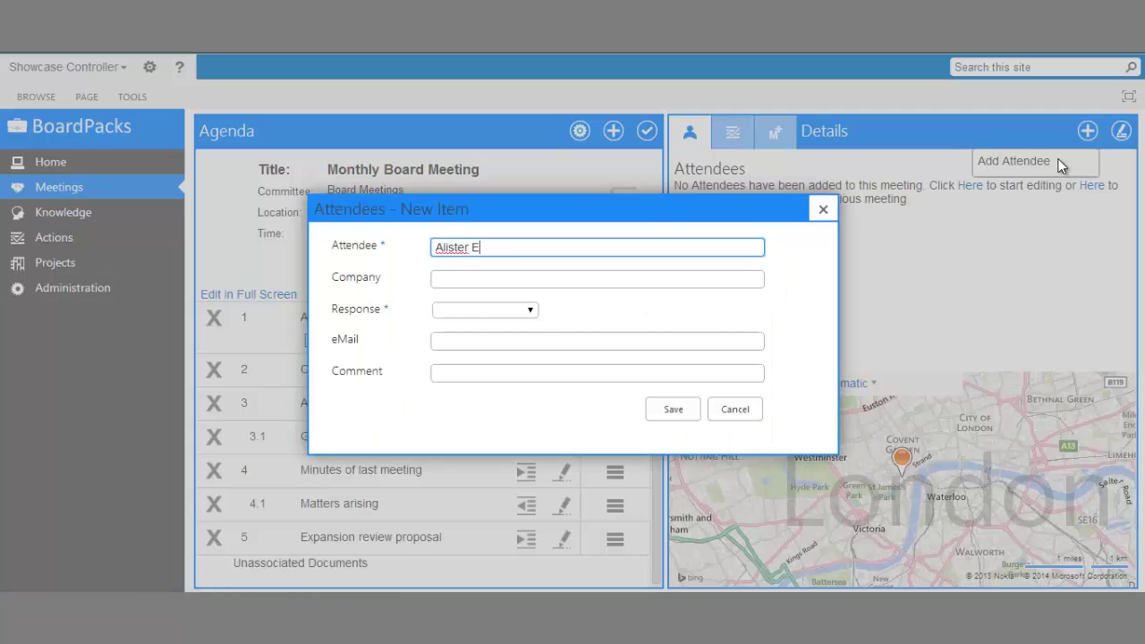
{"action": "key", "text": "Tab"}
{"action": "type", "text": "eShare"}
{"action": "left_click", "coordinate": [517, 308]}
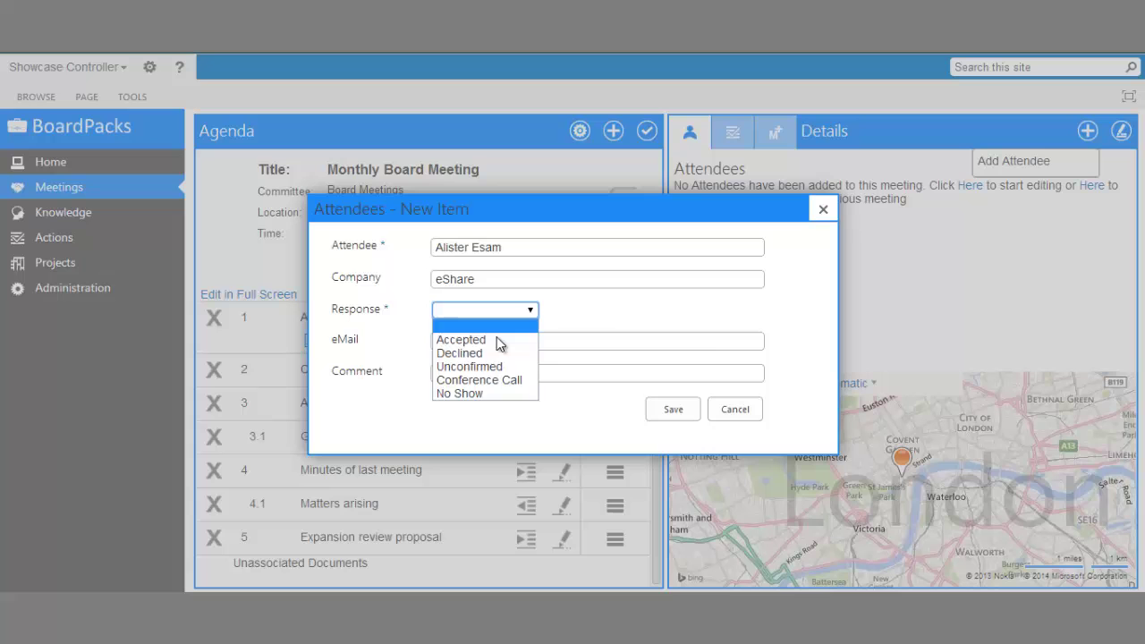
{"action": "left_click", "coordinate": [496, 337]}
{"action": "left_click", "coordinate": [673, 410]}
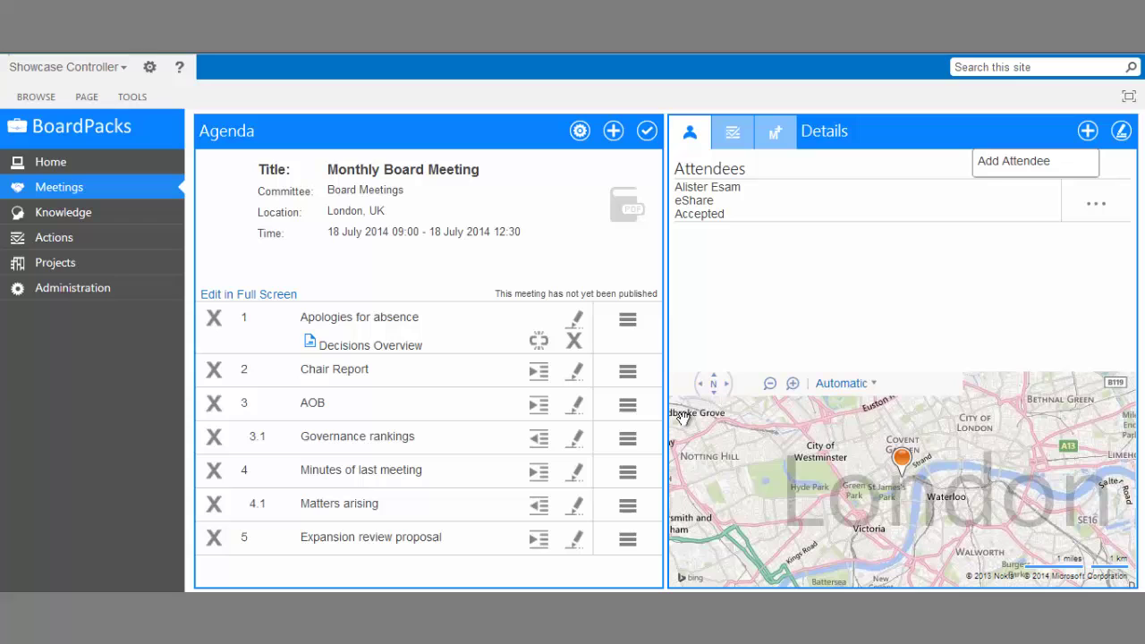
- Publish the meeting, emailing showcase board attendees: 'Please inform if you have any further items to discuss.'
{"action": "left_click", "coordinate": [580, 134]}
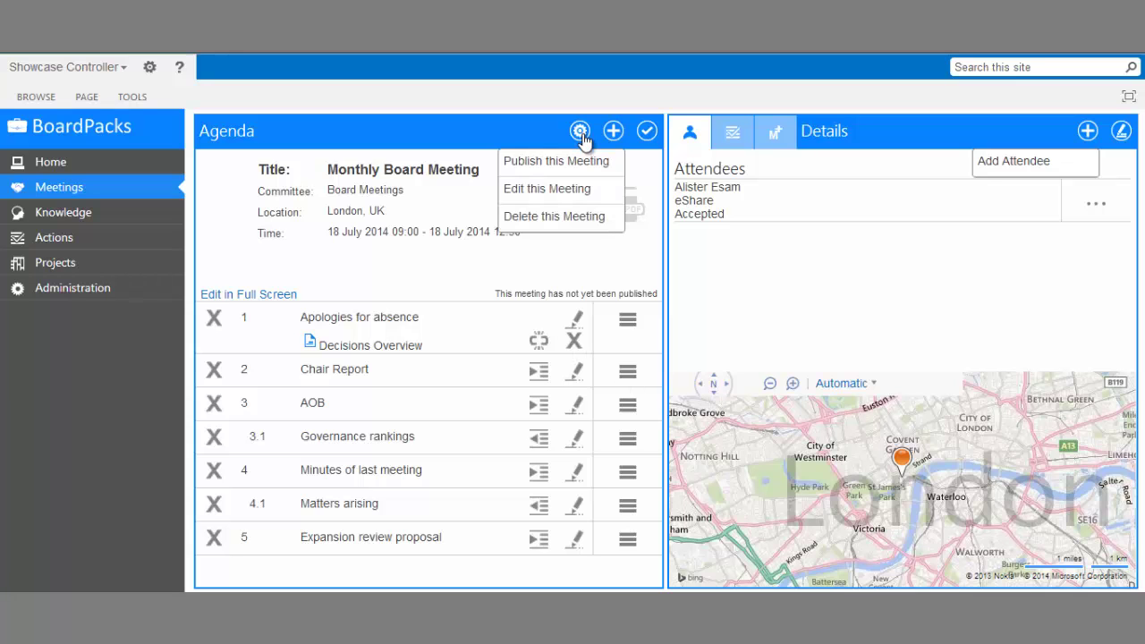
{"action": "left_click", "coordinate": [579, 162]}
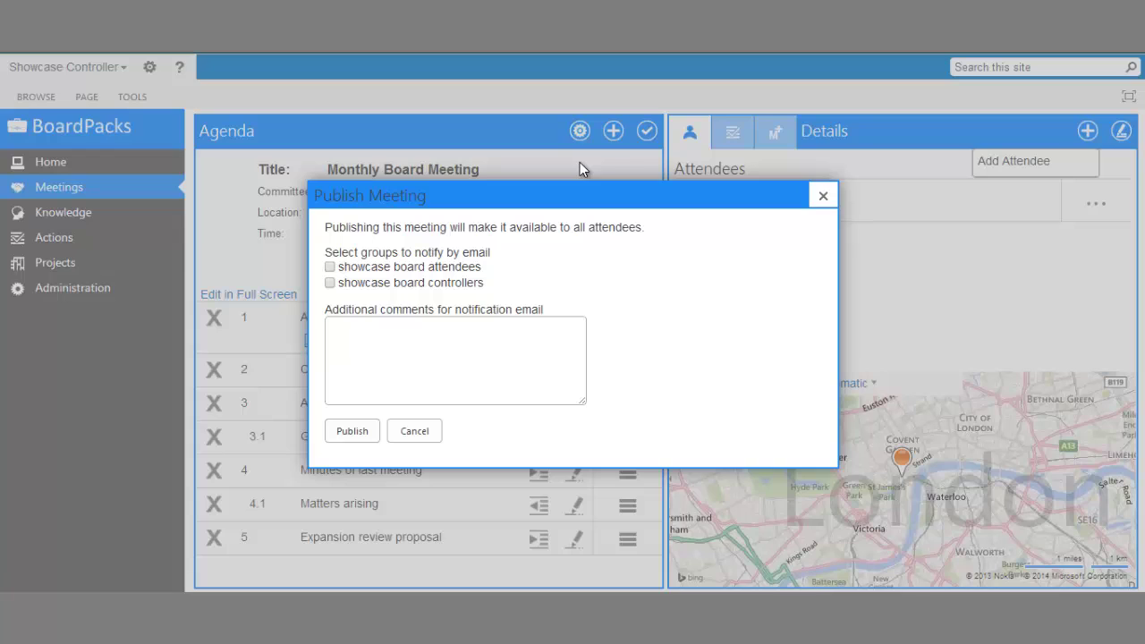
{"action": "left_click", "coordinate": [330, 266]}
{"action": "left_click", "coordinate": [374, 332]}
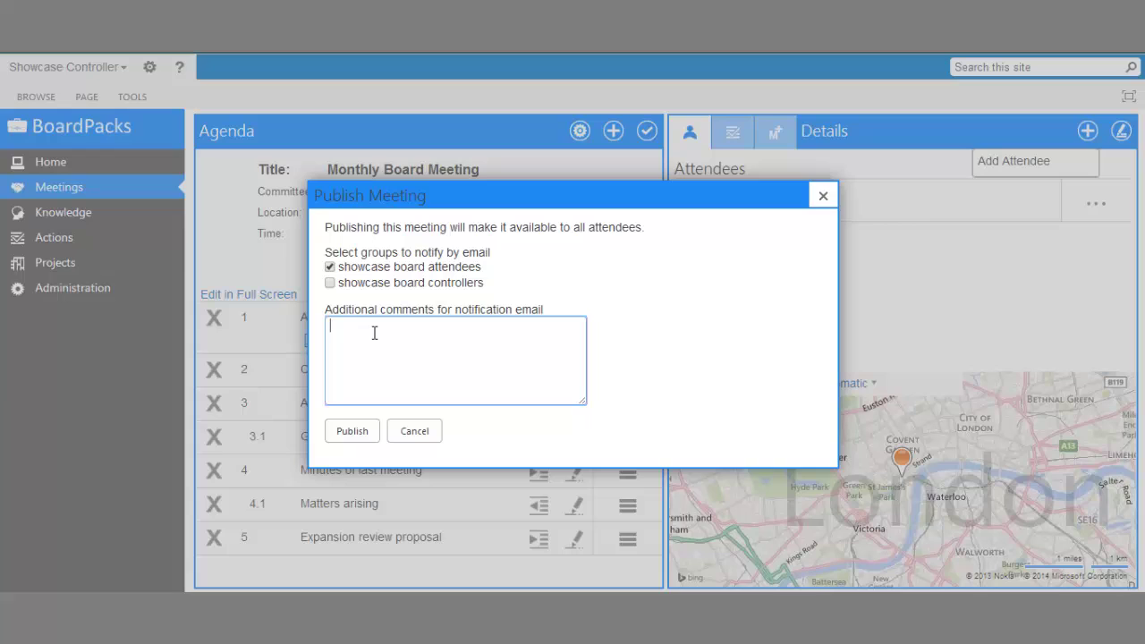
{"action": "type", "text": "Please inform if you have an"}
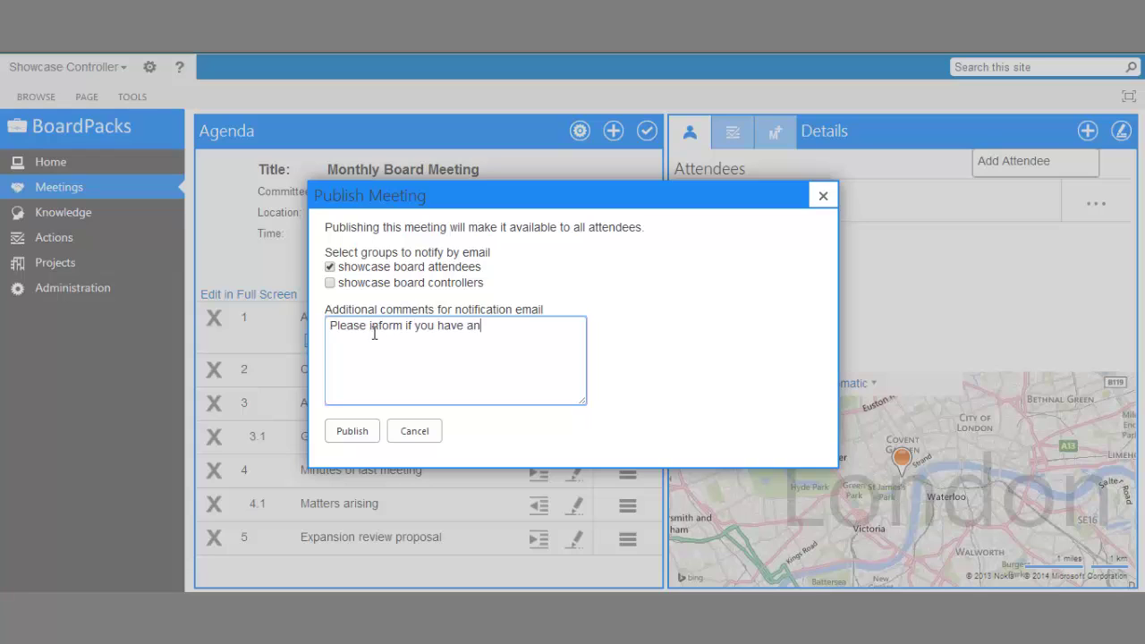
{"action": "type", "text": "y further items to discuss."}
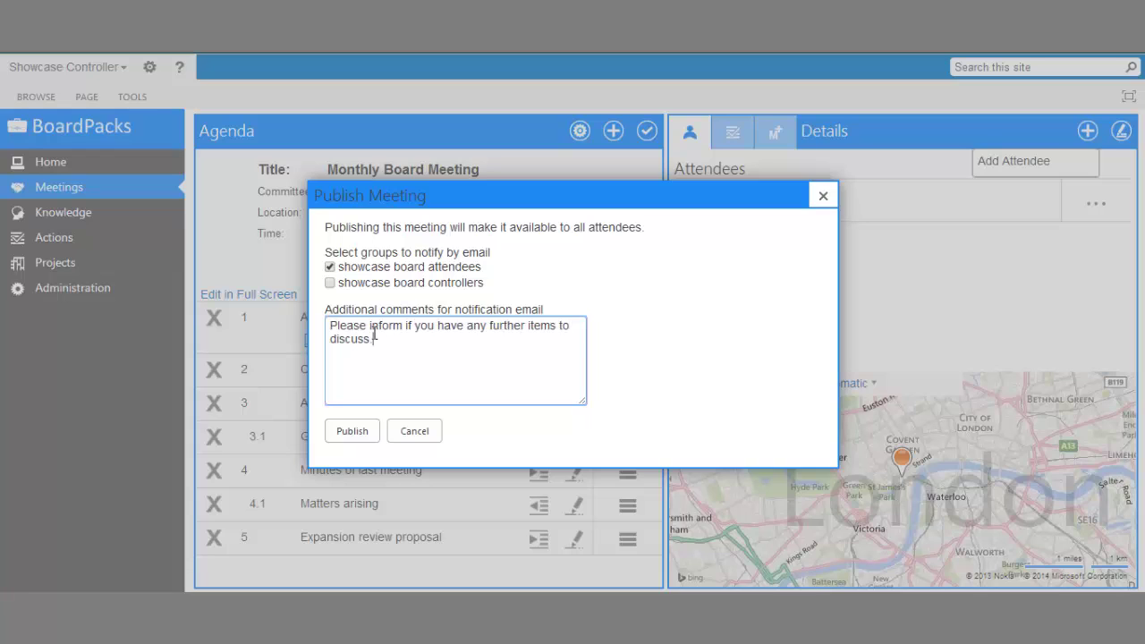
{"action": "left_click", "coordinate": [353, 432]}
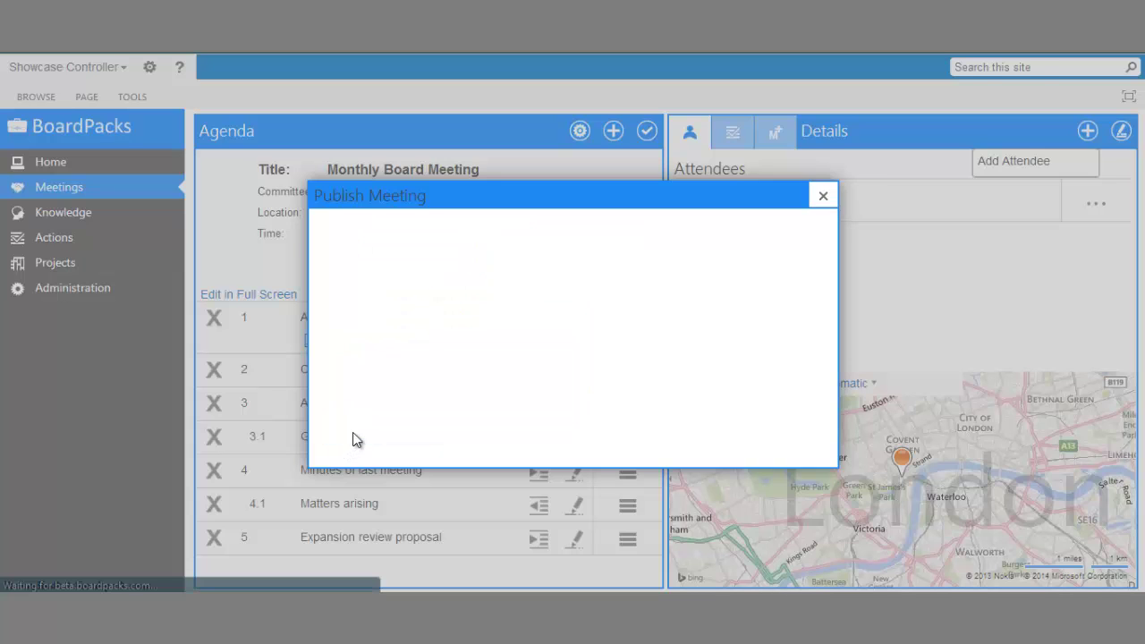